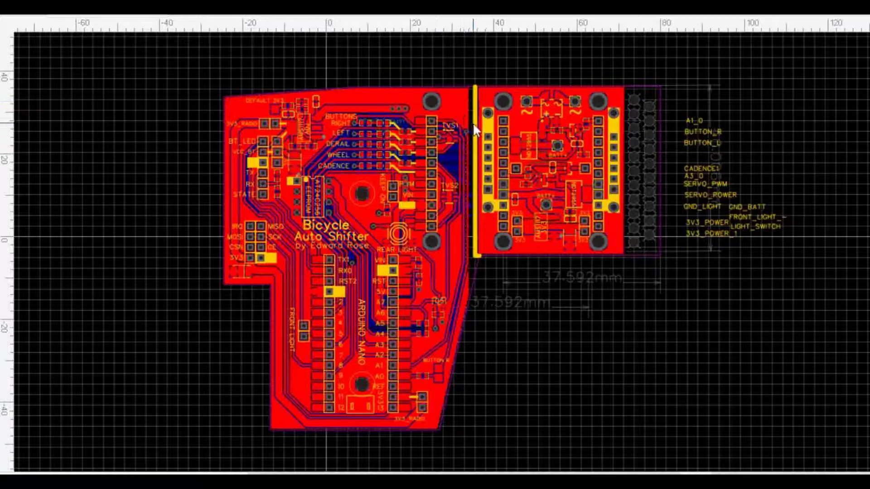
Examine the overall board layout and the dividing line between the controller board and the smaller power board
scroll(472, 120, "up", 2)
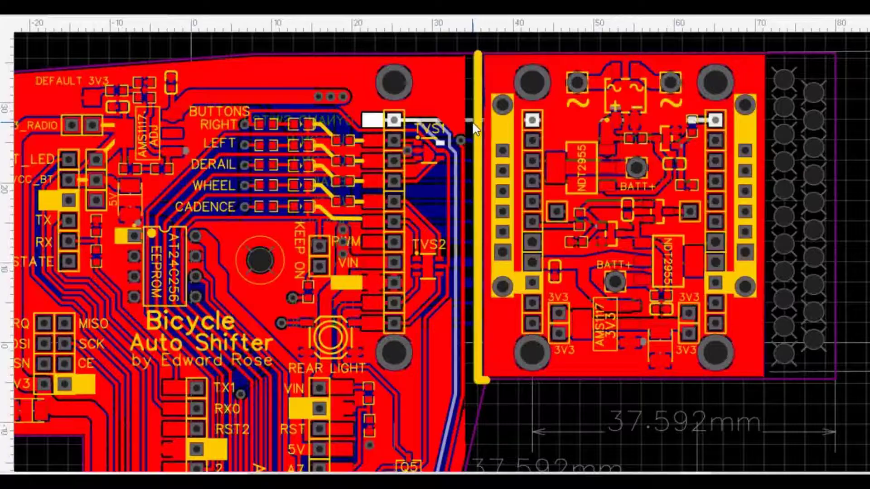
scroll(468, 118, "down", 1)
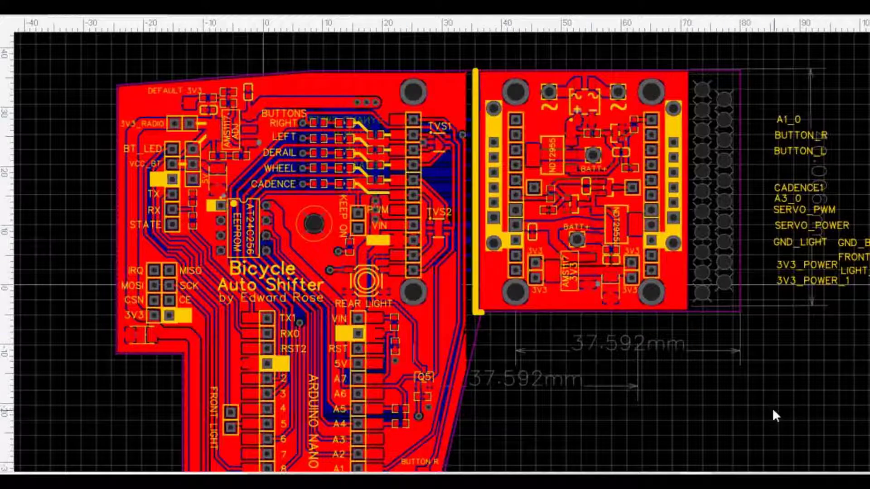
right_click_drag(773, 412, 728, 352)
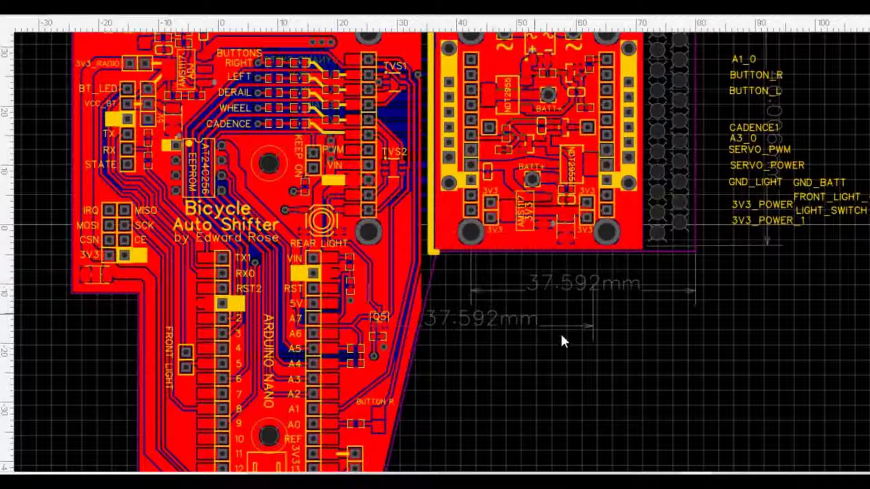
scroll(679, 369, "down", 3)
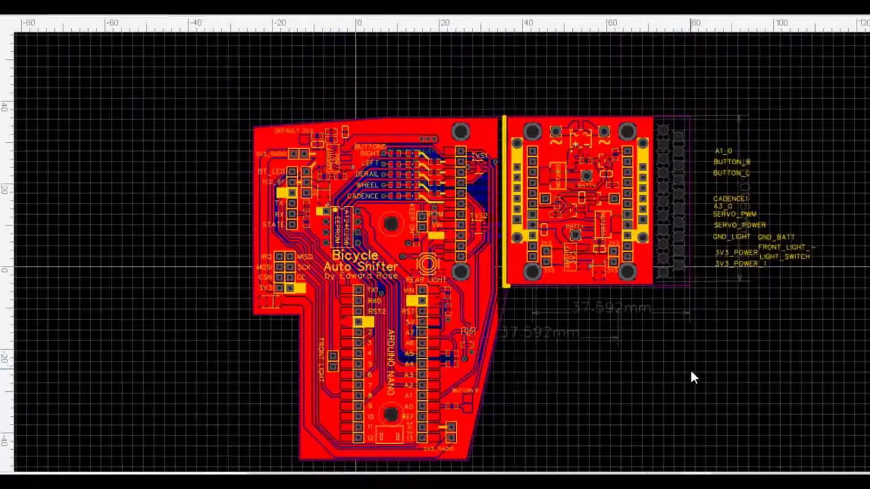
scroll(548, 177, "up", 2)
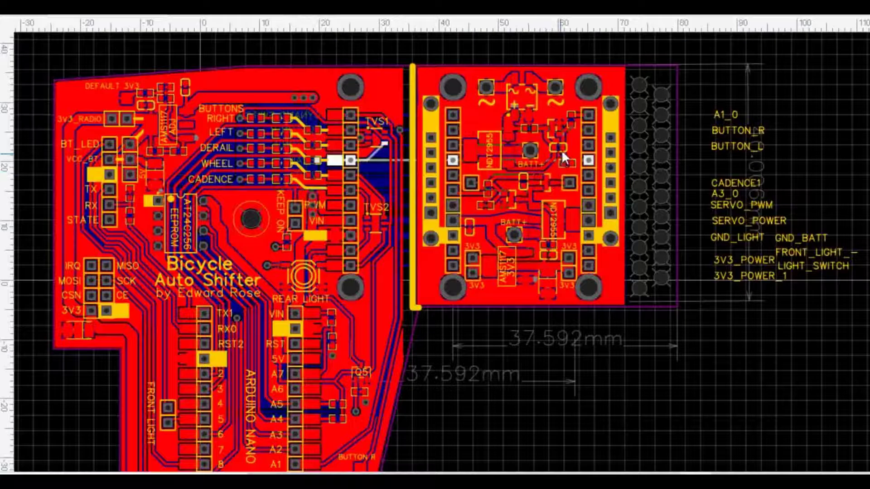
scroll(561, 150, "up", 3)
scroll(612, 198, "down", 1)
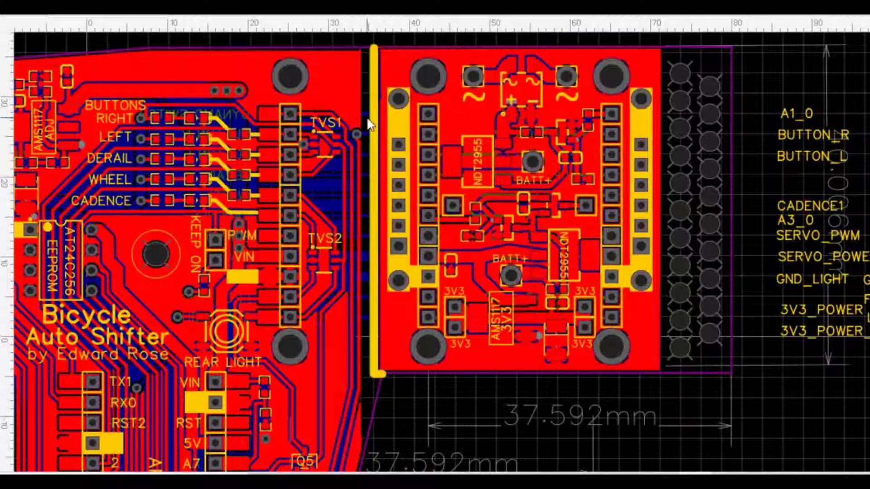
mouse_move(368, 121)
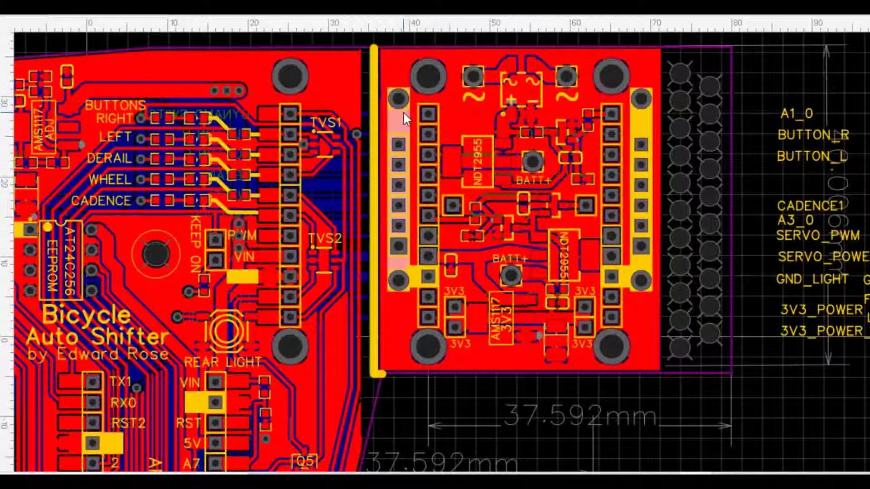
Examine the power board's pin headers and mounting holes alongside the matching header on the controller board
left_click(438, 113)
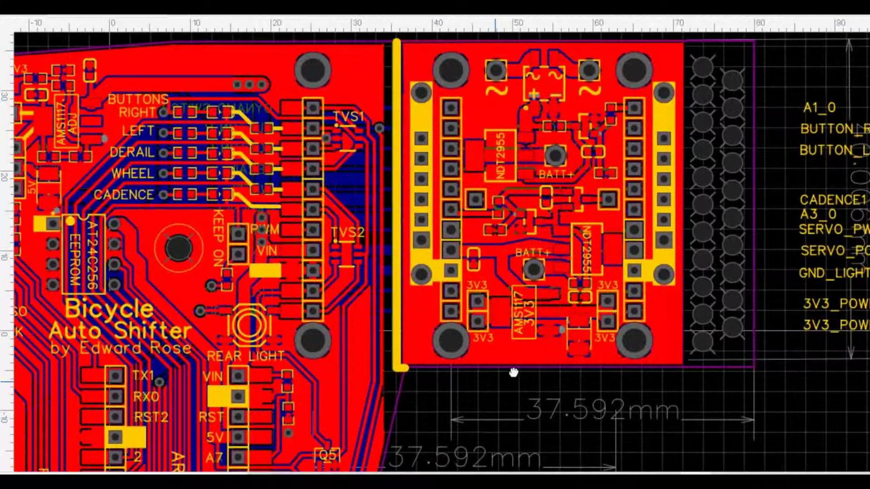
right_click_drag(513, 373, 539, 361)
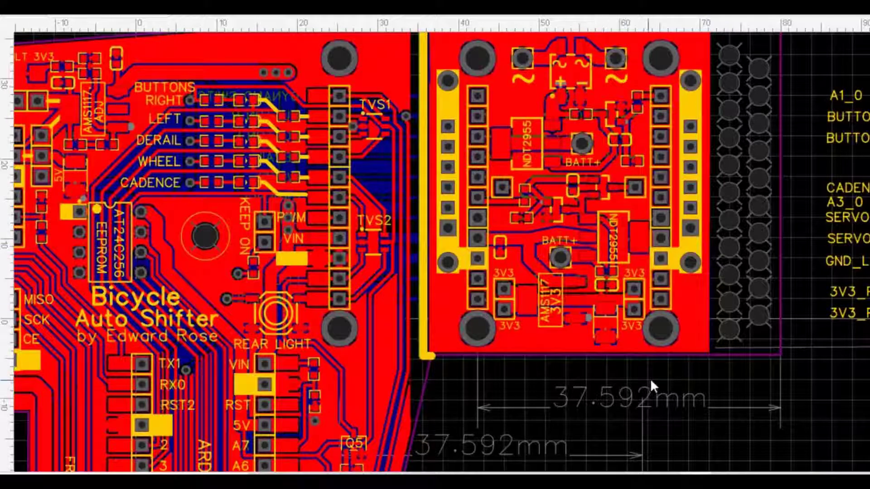
right_click_drag(651, 378, 723, 348)
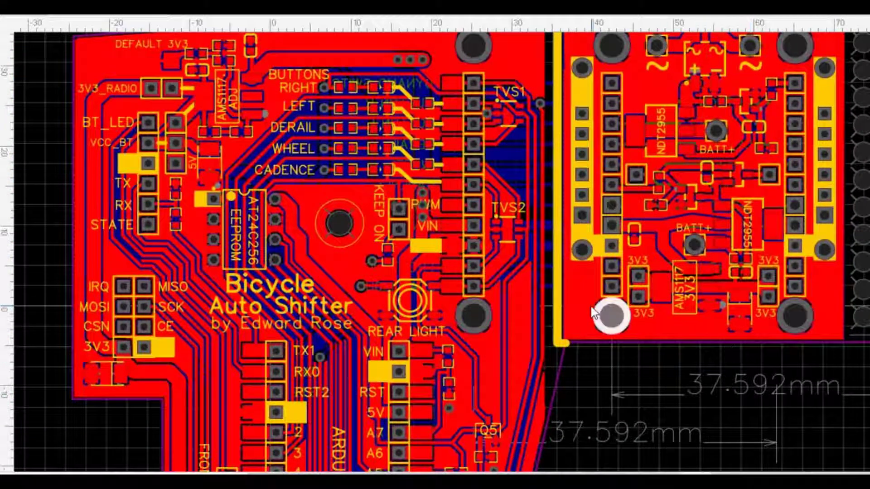
right_click_drag(613, 363, 619, 398)
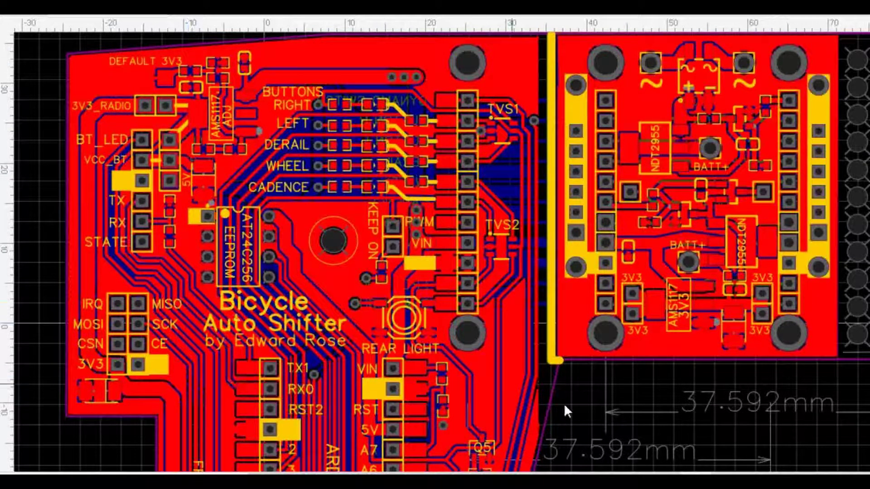
scroll(660, 423, "down", 3)
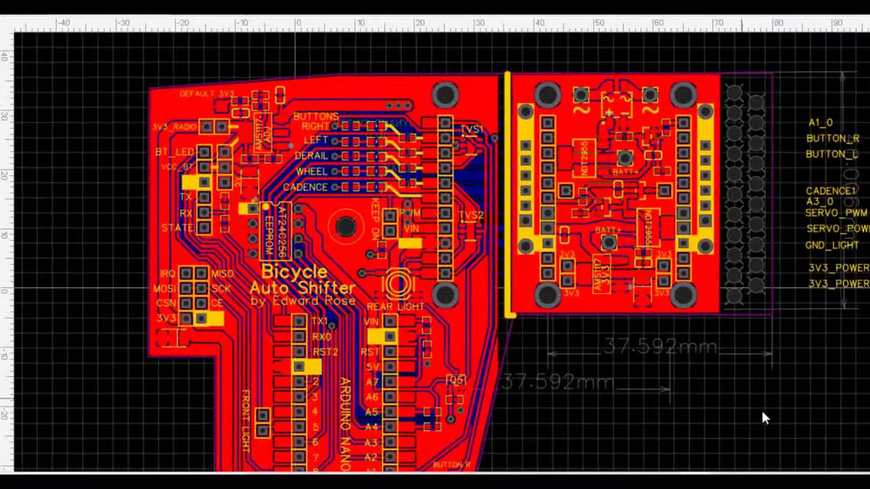
right_click_drag(740, 406, 745, 380)
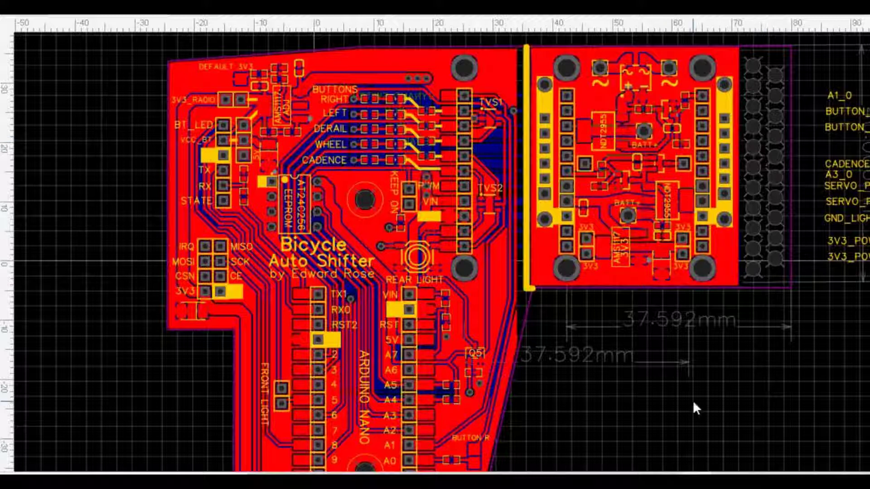
right_click_drag(692, 402, 826, 403)
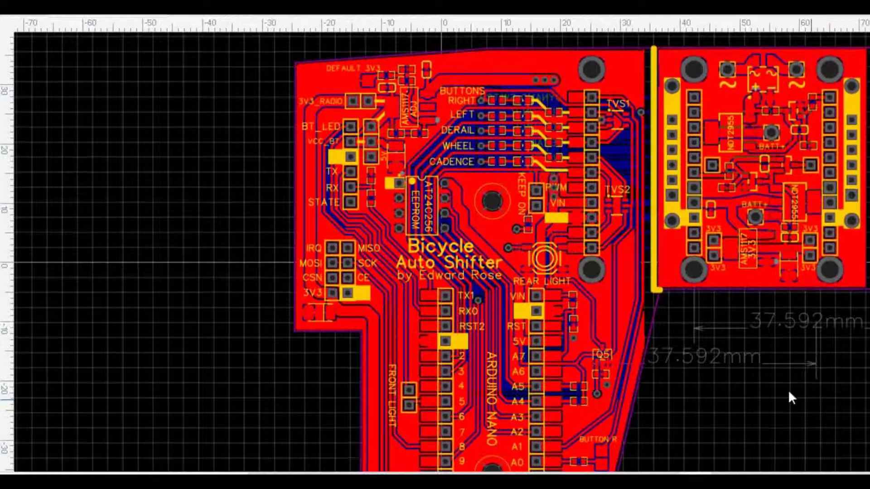
Inspect the AMS1117 ADJ regulator, its pads and the neighbouring Default 3V3 and 5V jumper parts on the controller board
right_click_drag(697, 384, 747, 354)
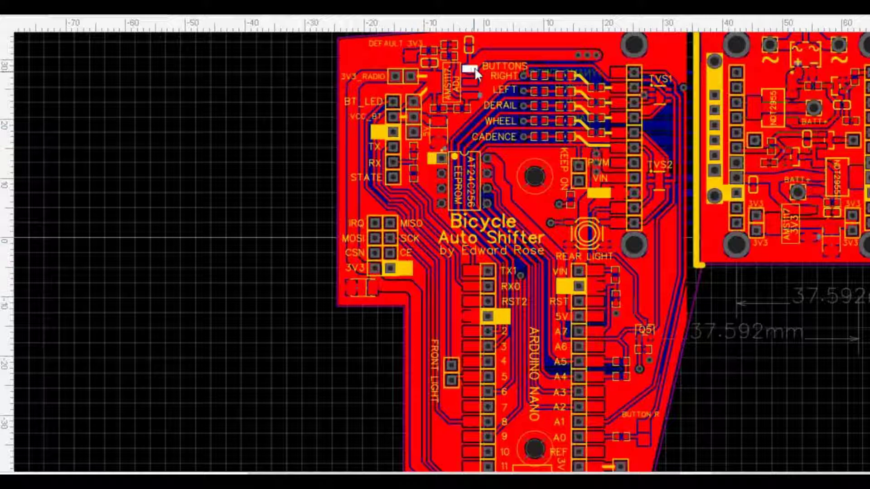
left_click(449, 85)
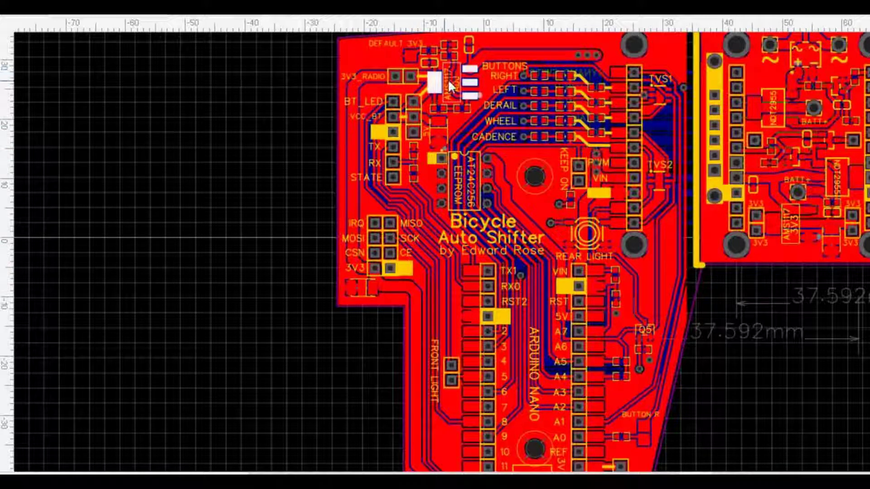
left_click(434, 83)
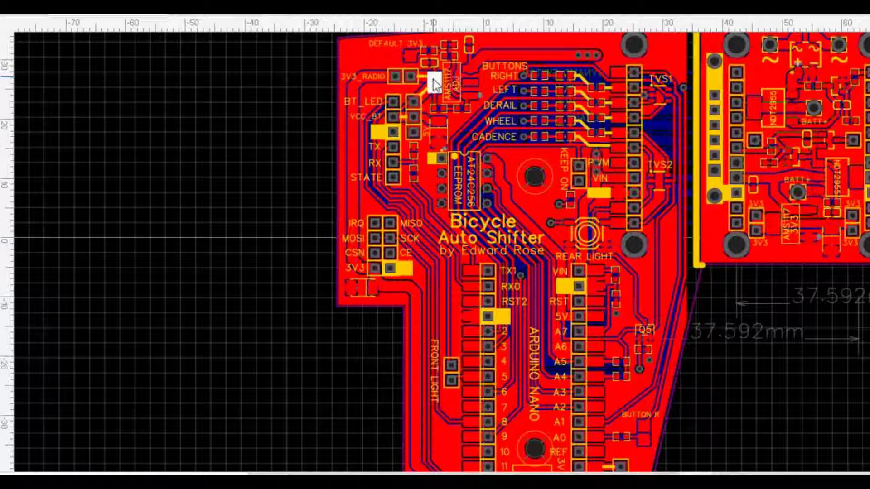
left_click_drag(435, 83, 411, 58)
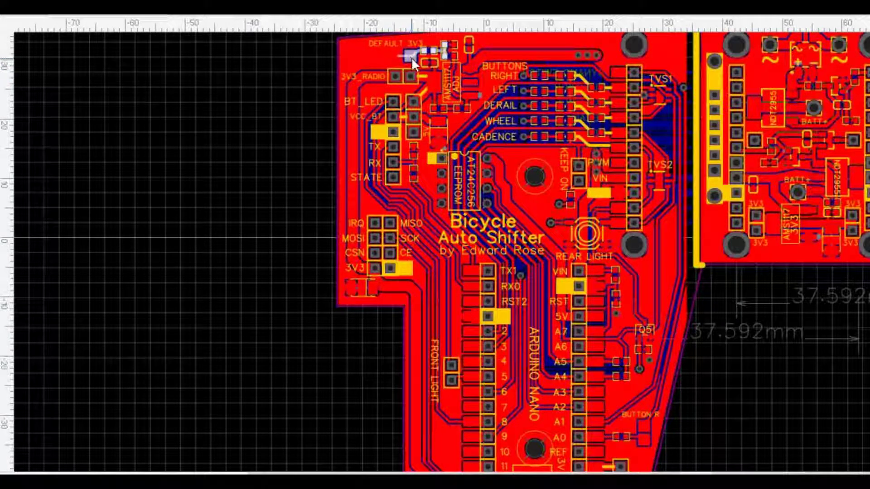
key("ctrl+z")
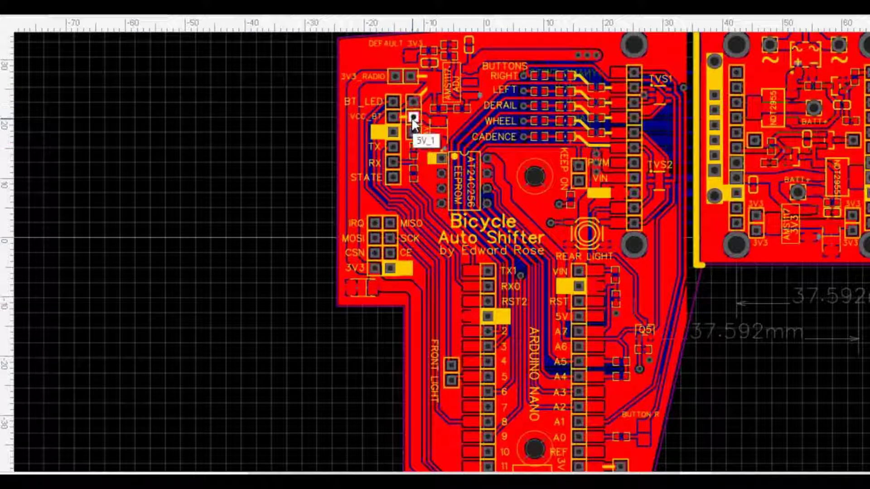
Inspect the power board's 3V3 regulator and trace the 5V and 3V3 radio supply tracks across the controller board
right_click_drag(289, 162, 238, 174)
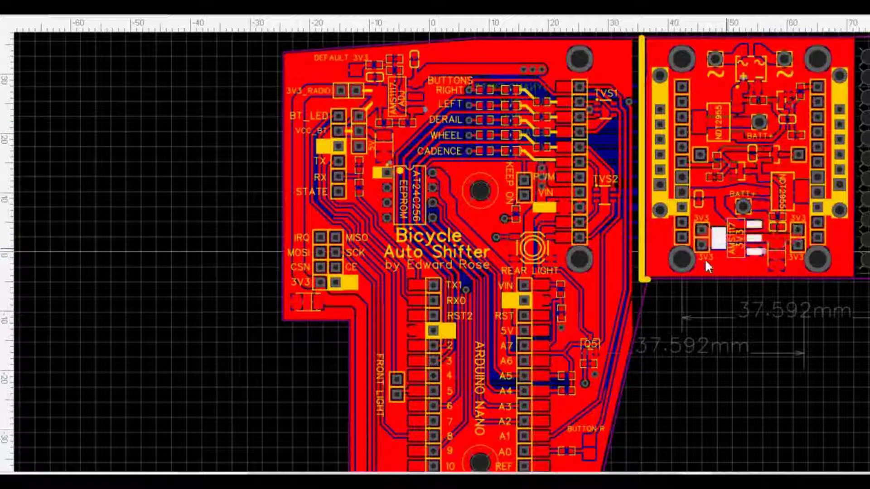
right_click_drag(741, 391, 727, 411)
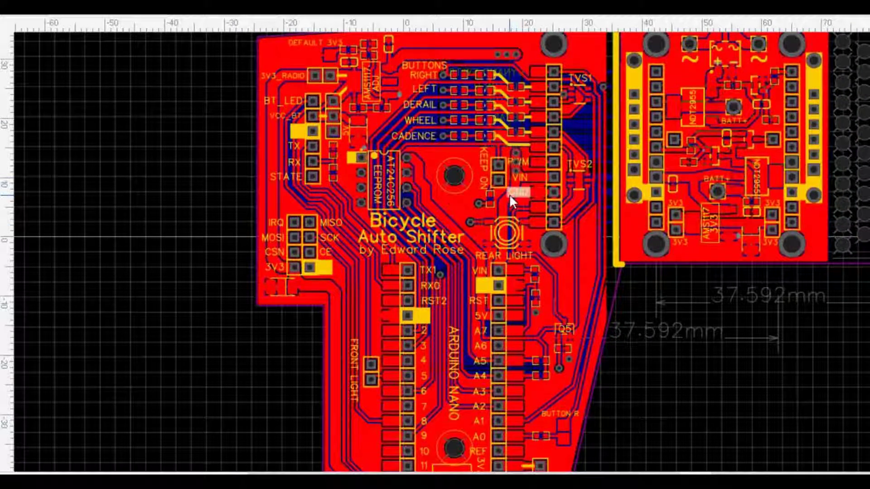
mouse_move(461, 231)
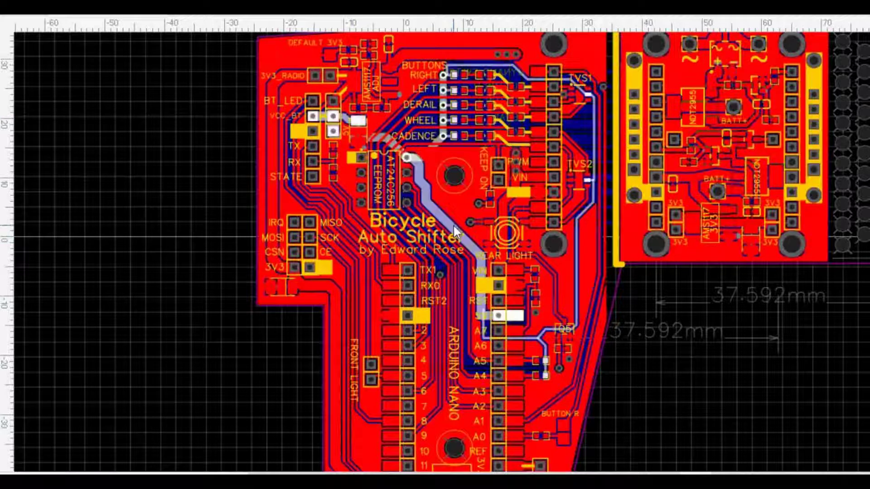
scroll(454, 224, "down", 3)
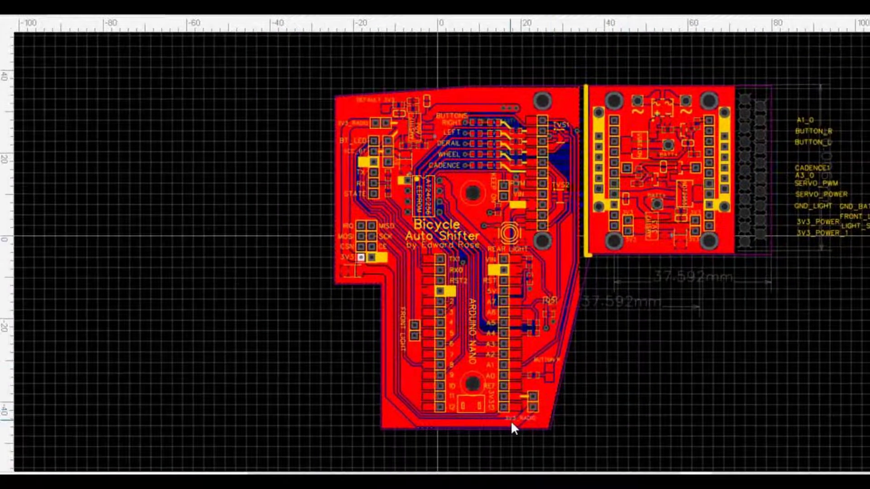
left_click(512, 424)
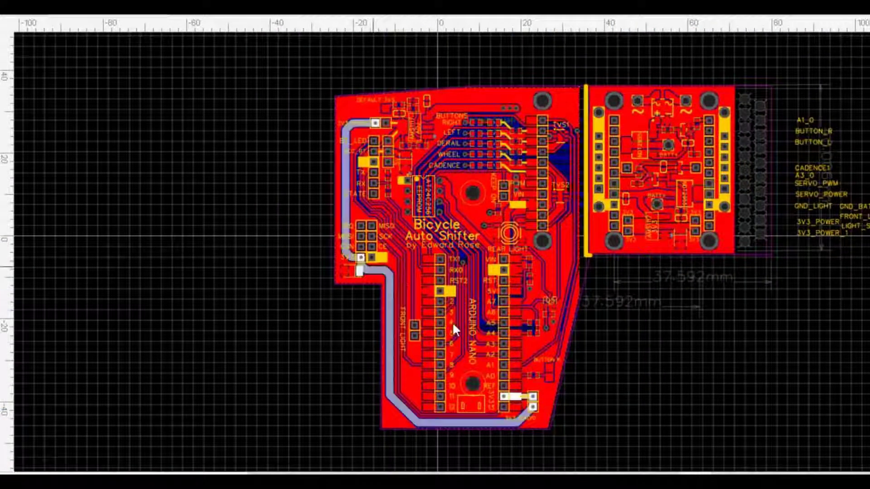
Examine the components and tracks of the Right, Left, Derail, Wheel and Cadence button inputs
right_click_drag(676, 393, 654, 382)
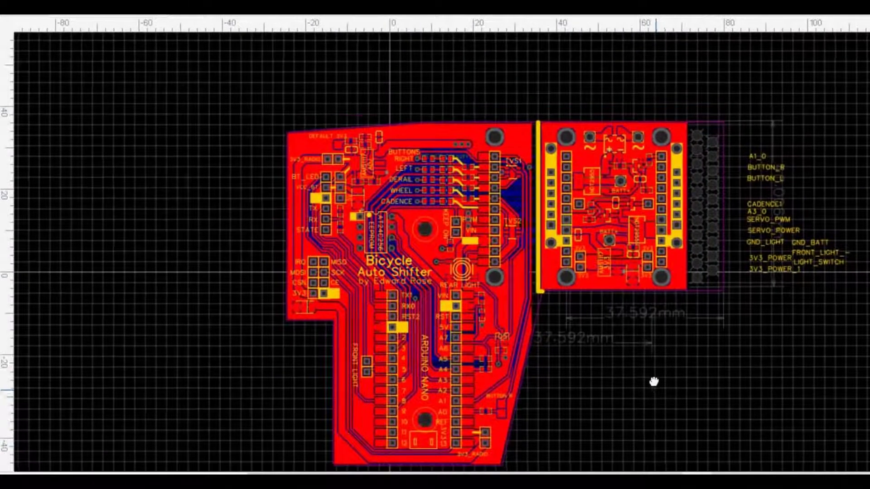
scroll(654, 381, "down", 1)
scroll(644, 383, "up", 3)
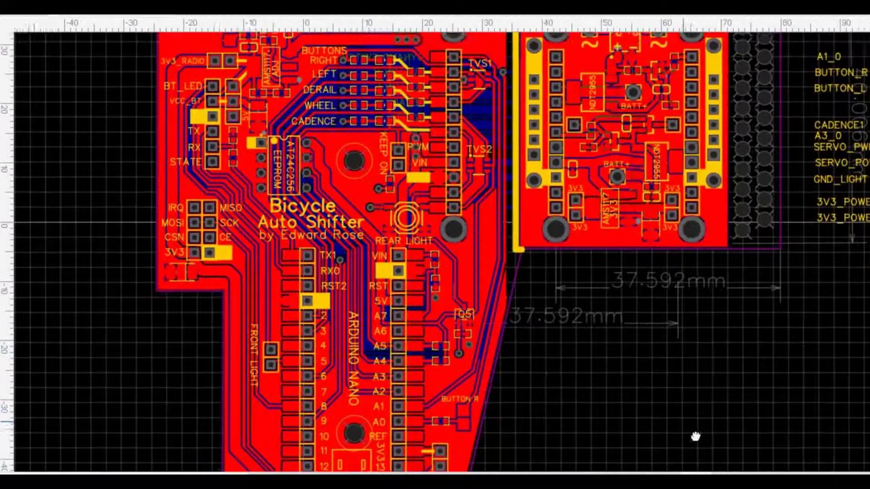
scroll(445, 142, "up", 3)
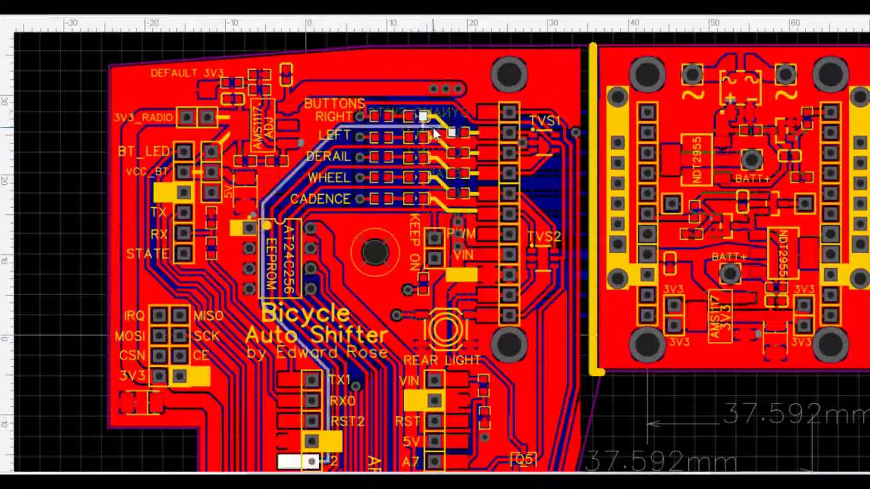
mouse_move(435, 132)
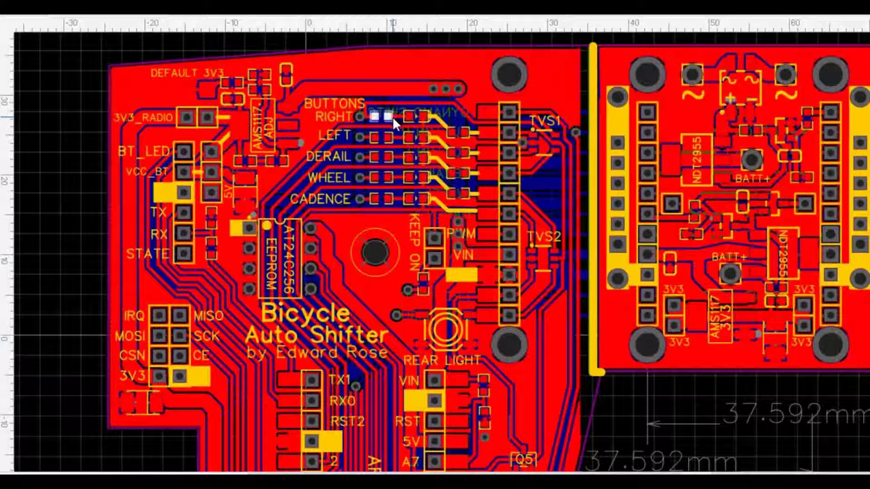
Inspect the TVS1 and TVS2 protection parts beside the connecting header and the small components on the button input lines
right_click_drag(629, 400, 622, 360)
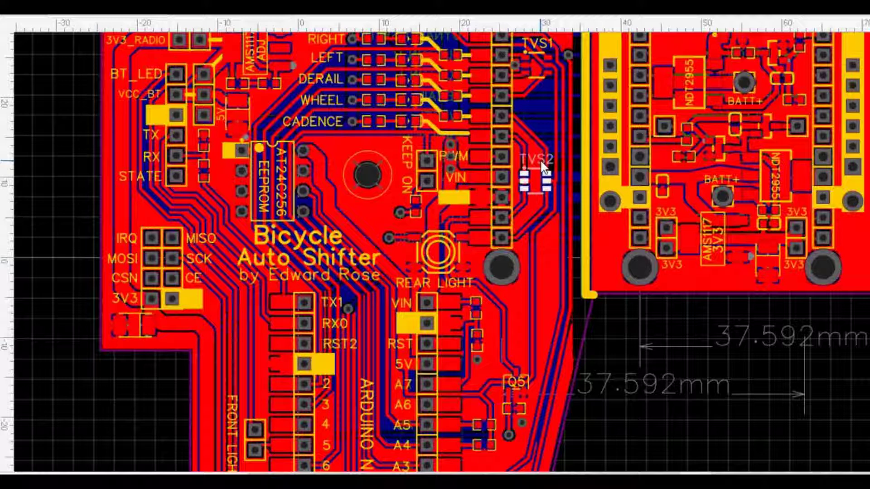
right_click_drag(598, 291, 616, 339)
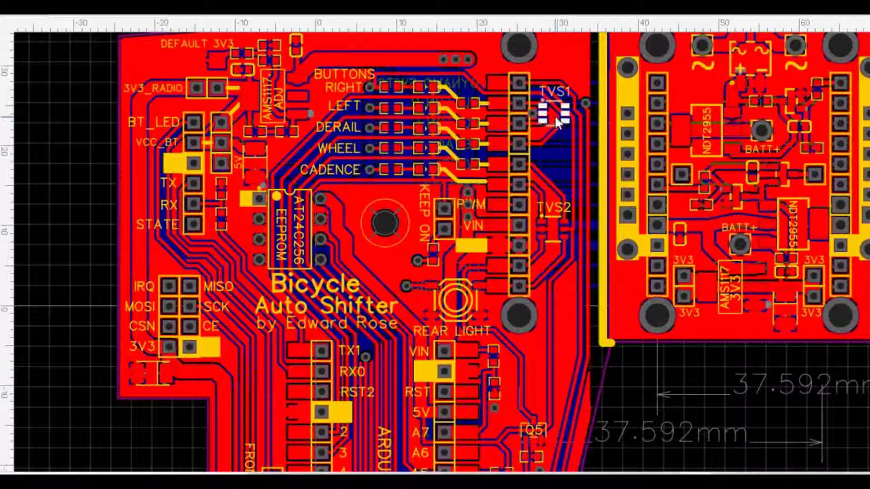
left_click(542, 112)
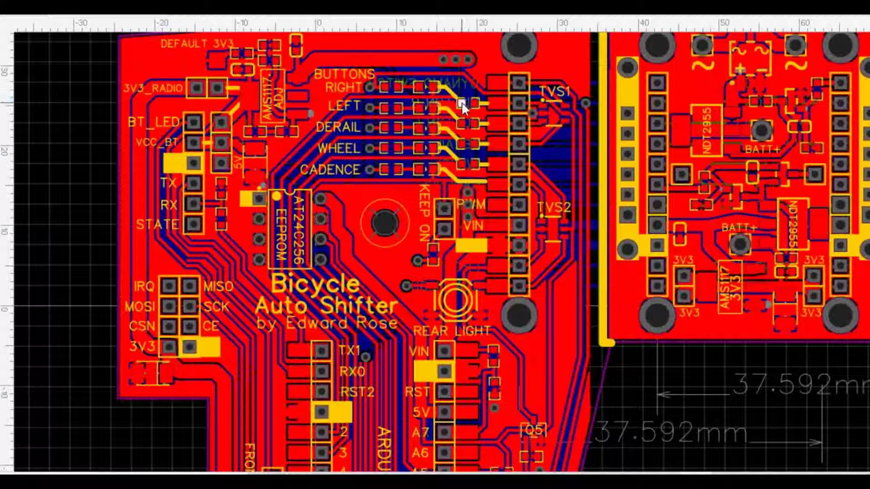
mouse_move(448, 95)
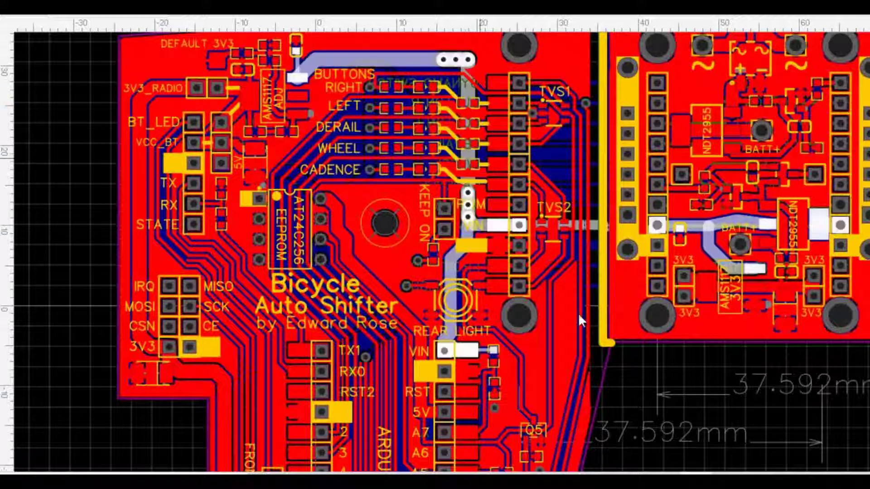
Inspect the Keep On jumper and highlight the net connected to its A3_1 pad across both boards
right_click_drag(621, 401, 548, 376)
scroll(562, 373, "down", 1)
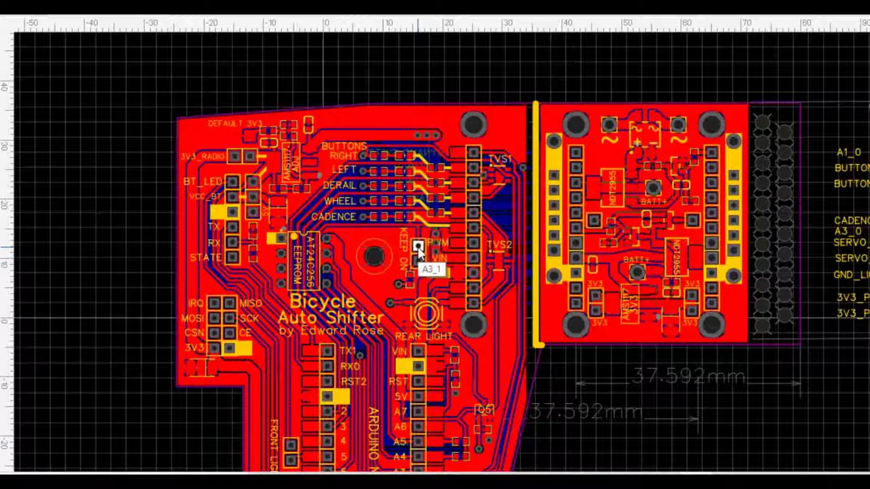
scroll(417, 251, "up", 1)
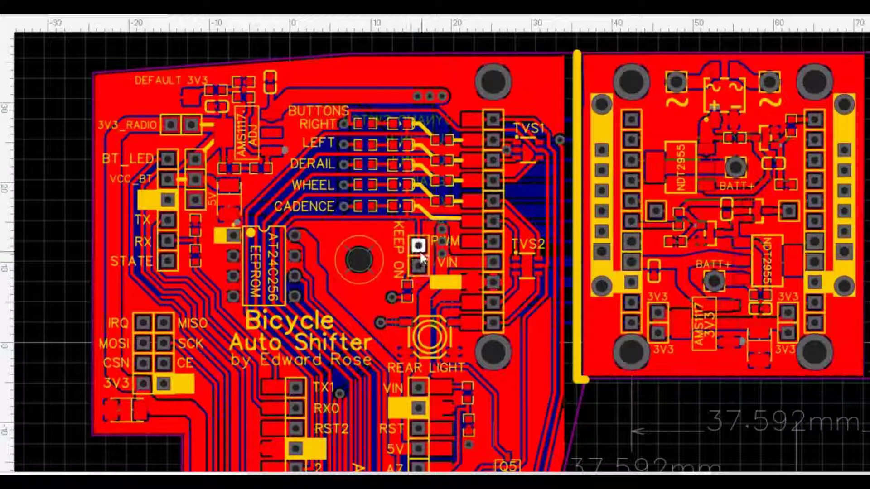
left_click(413, 245)
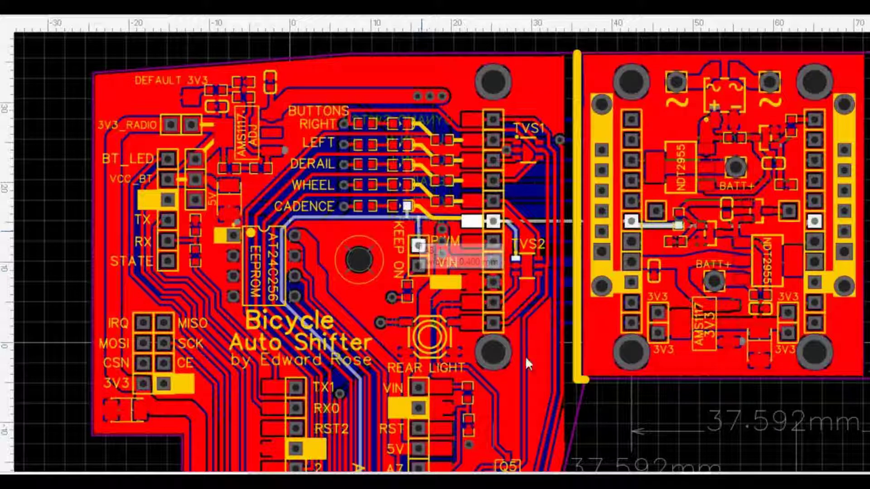
Inspect the VIN track, the Rear Light connector and the Arduino Nano pins on the controller board
right_click_drag(635, 442, 667, 299)
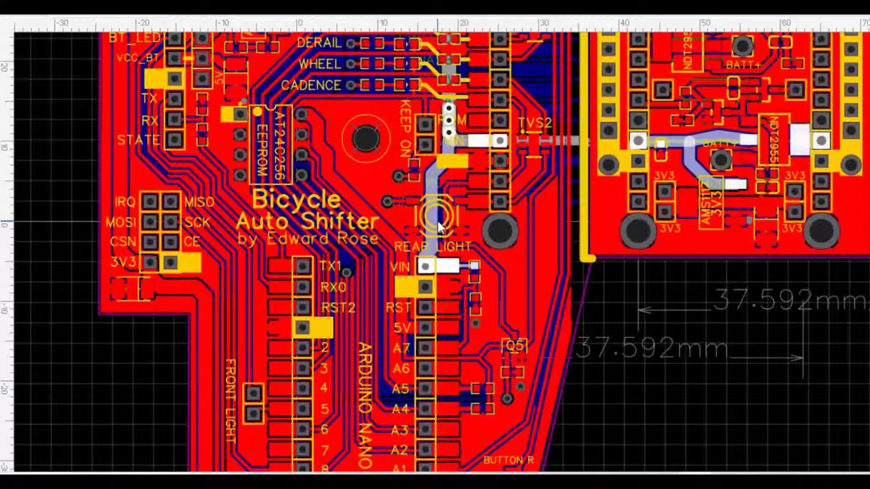
right_click_drag(616, 309, 727, 373)
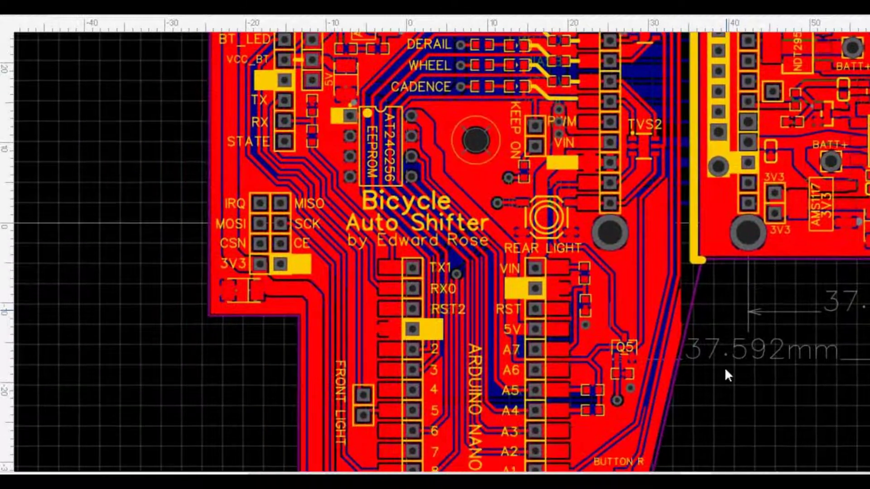
right_click_drag(745, 425, 743, 367)
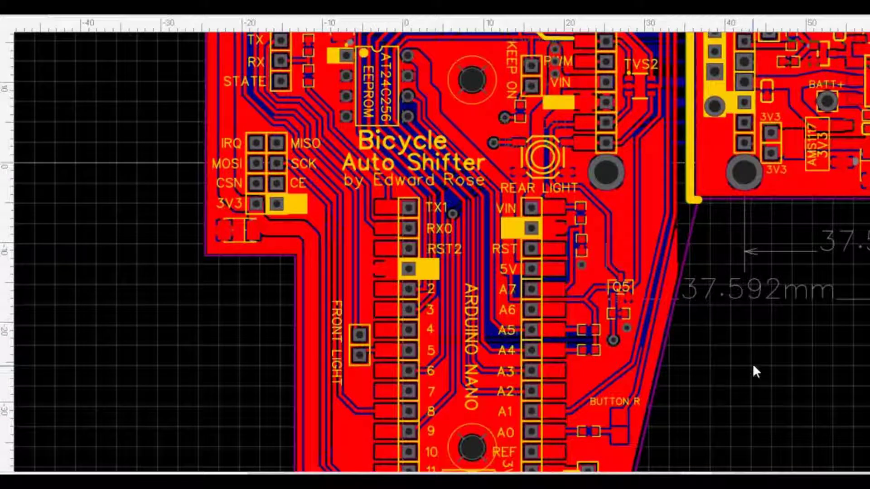
right_click_drag(744, 358, 769, 422)
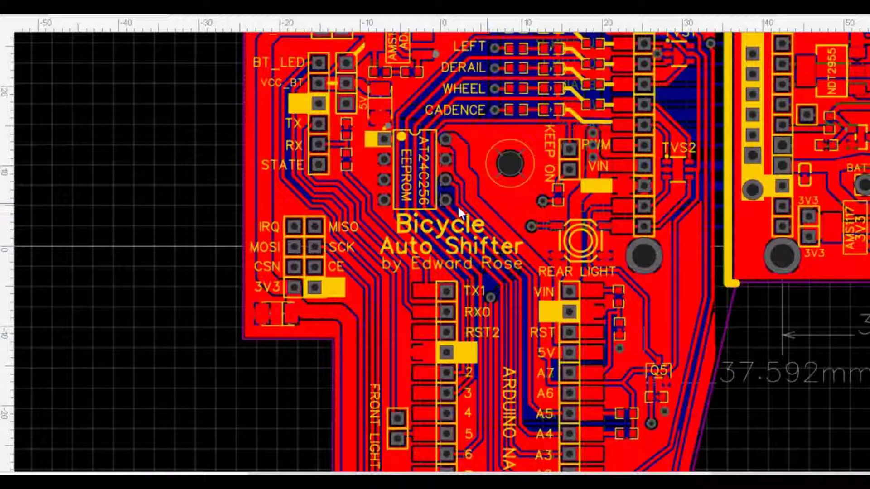
Examine the AT24C256 EEPROM, the Bluetooth and radio headers and the tracks running from them to the Arduino Nano
right_click_drag(302, 388, 250, 414)
right_click_drag(465, 230, 441, 255)
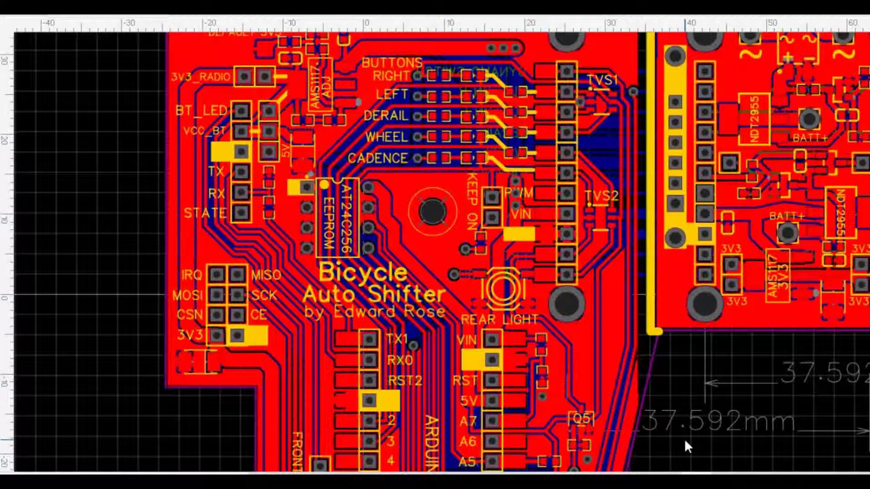
right_click_drag(685, 439, 671, 388)
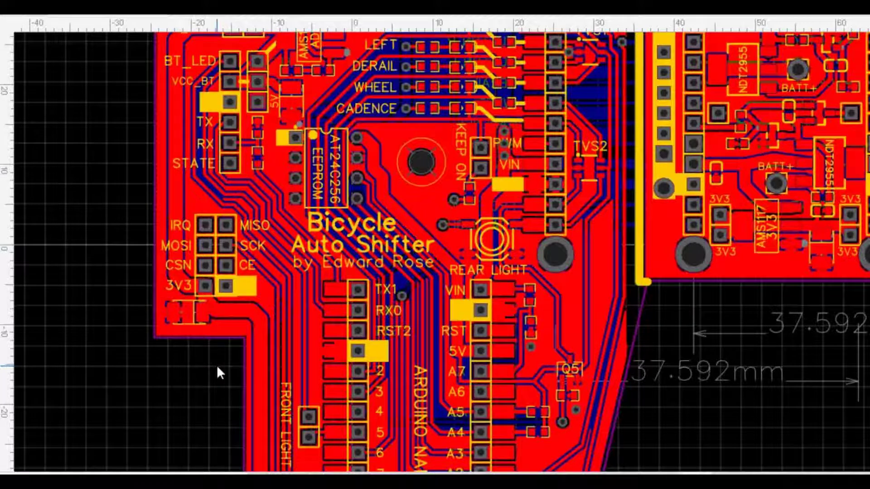
right_click_drag(216, 365, 192, 384)
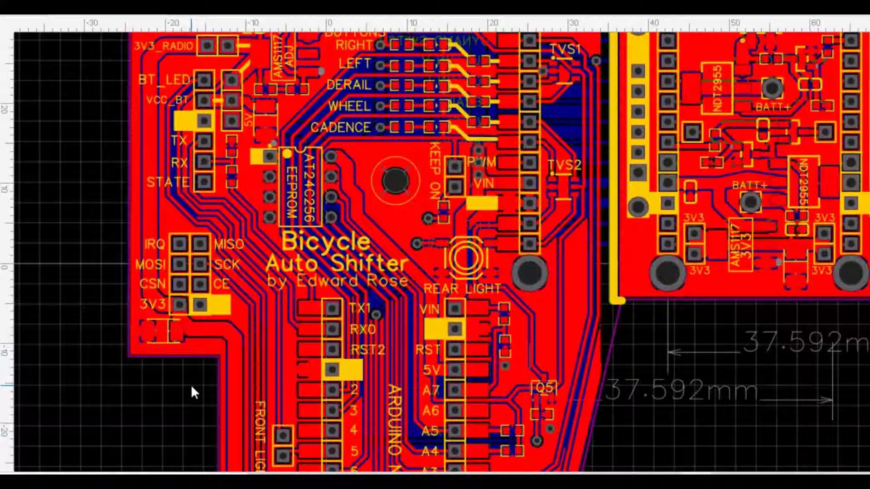
right_click_drag(680, 438, 715, 292)
right_click_drag(708, 329, 704, 453)
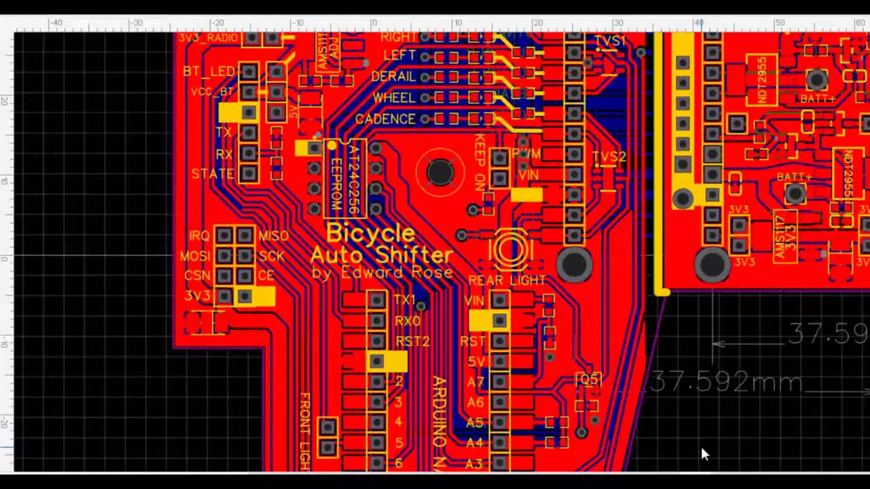
Switch to the bottom layer and examine the mirrored signal labels along the connecting headers of both boards
left_click(186, 9)
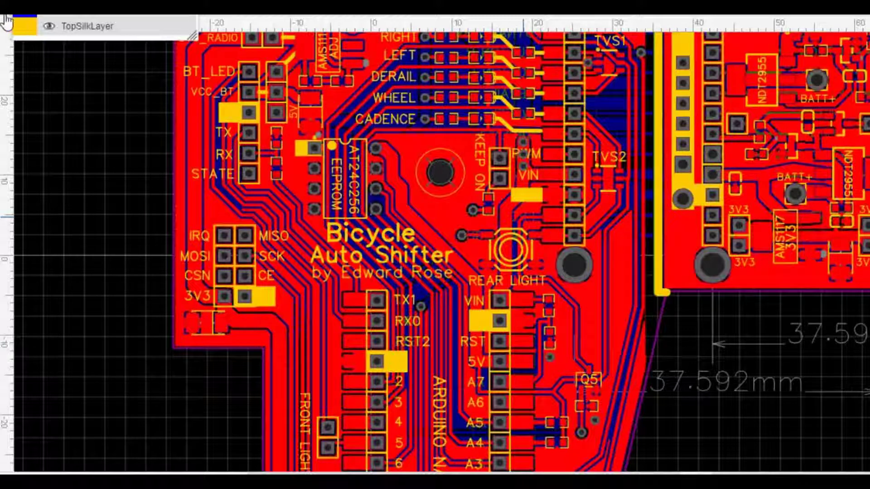
mouse_move(48, 31)
key("b")
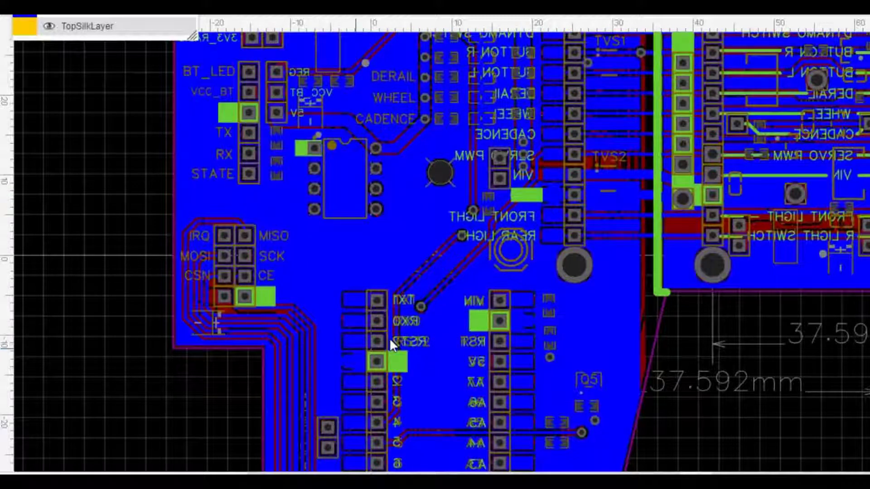
right_click_drag(712, 412, 669, 369)
scroll(672, 374, "down", 2)
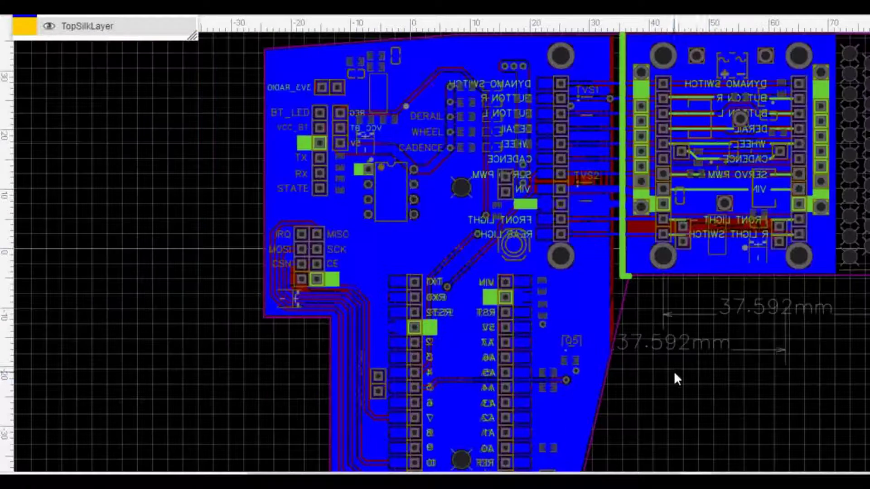
right_click_drag(709, 392, 693, 410)
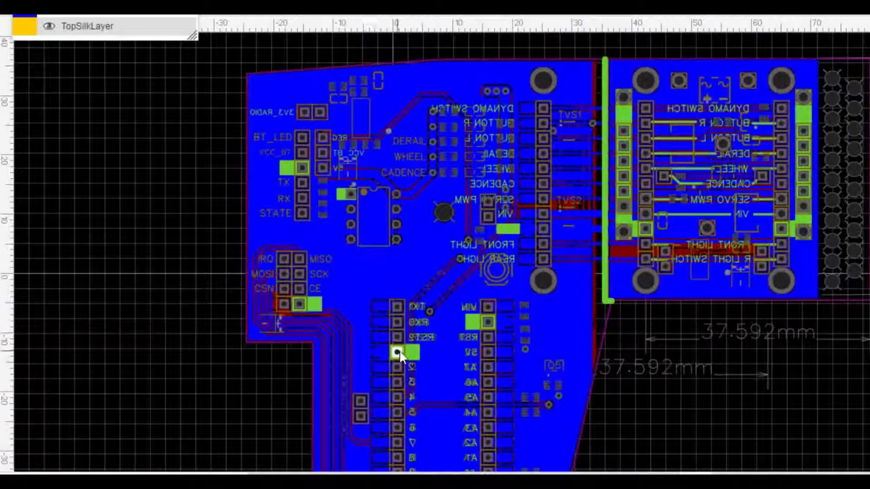
Inspect the ground pads of the Bluetooth and Arduino Nano headers and the tracks crossing the bottom copper area
left_click(302, 166)
left_click(383, 306)
right_click_drag(523, 378, 505, 349)
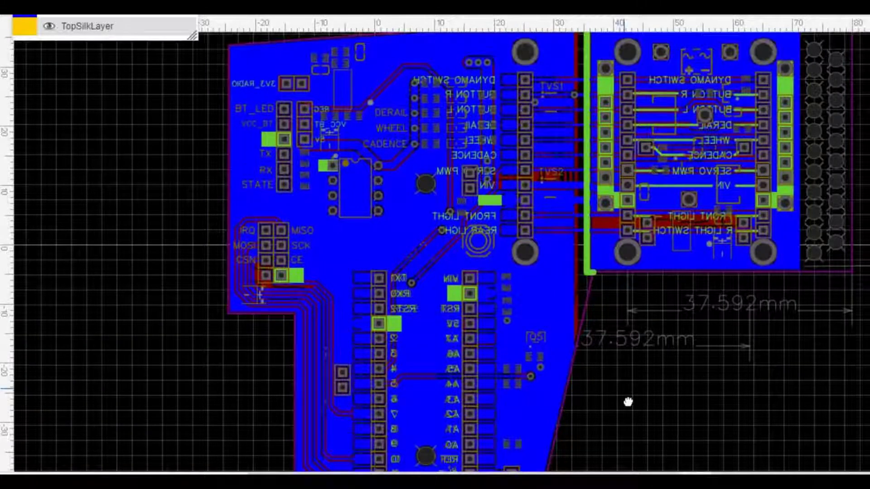
right_click_drag(617, 375, 636, 427)
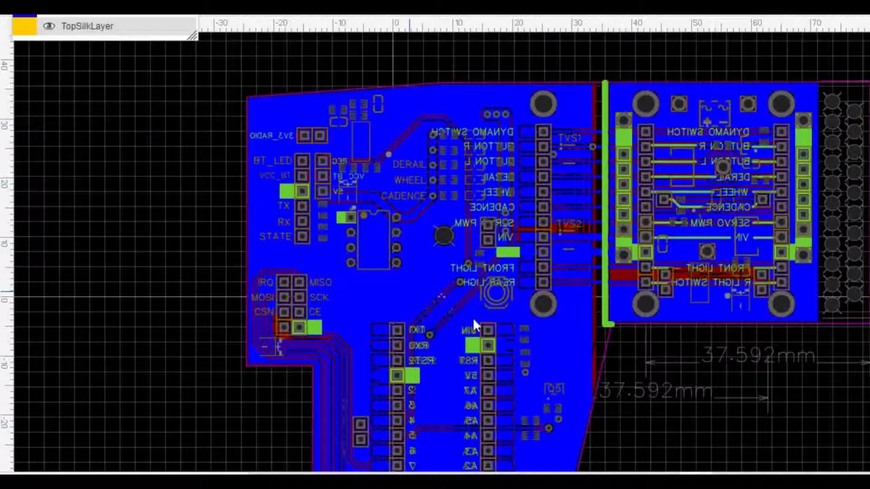
right_click_drag(681, 429, 647, 346)
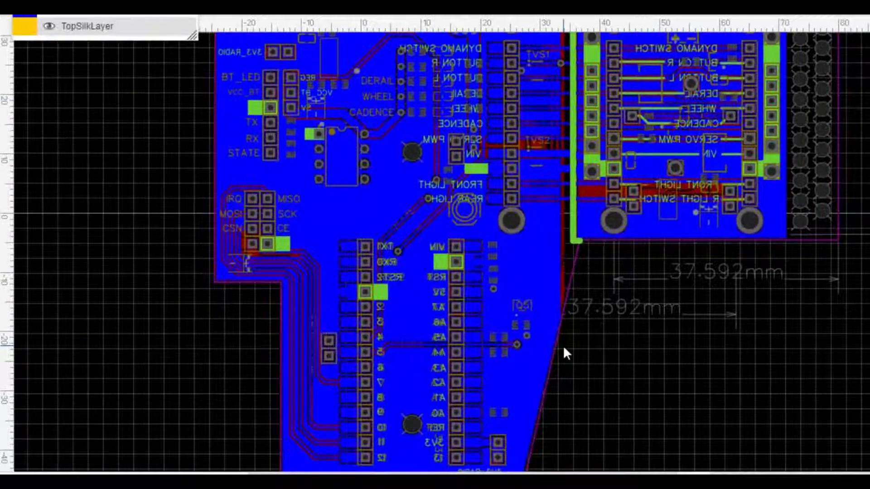
right_click_drag(641, 398, 635, 370)
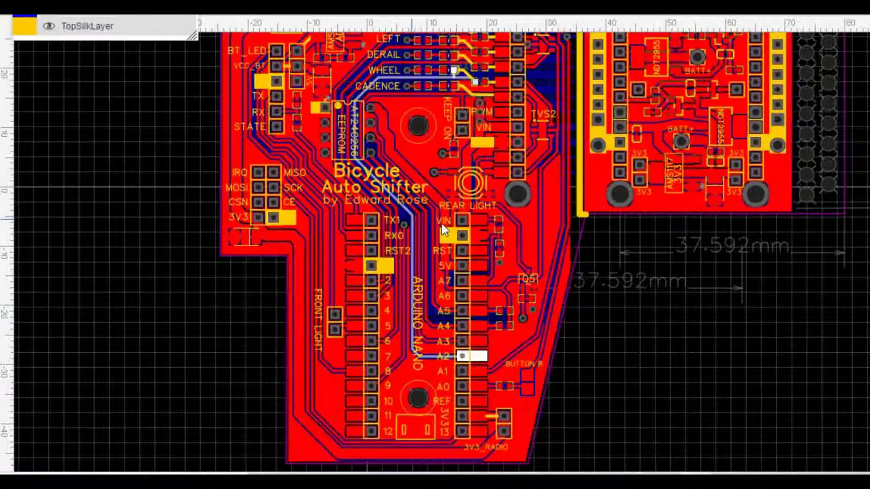
Inspect the light connections on the top layer and trace the front light's supply track on the bottom layer
scroll(444, 229, "up", 2)
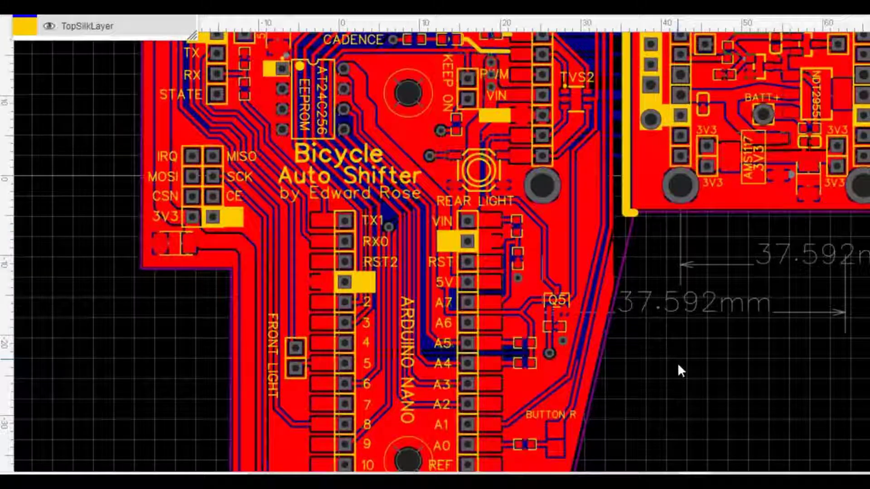
scroll(678, 362, "up", 2)
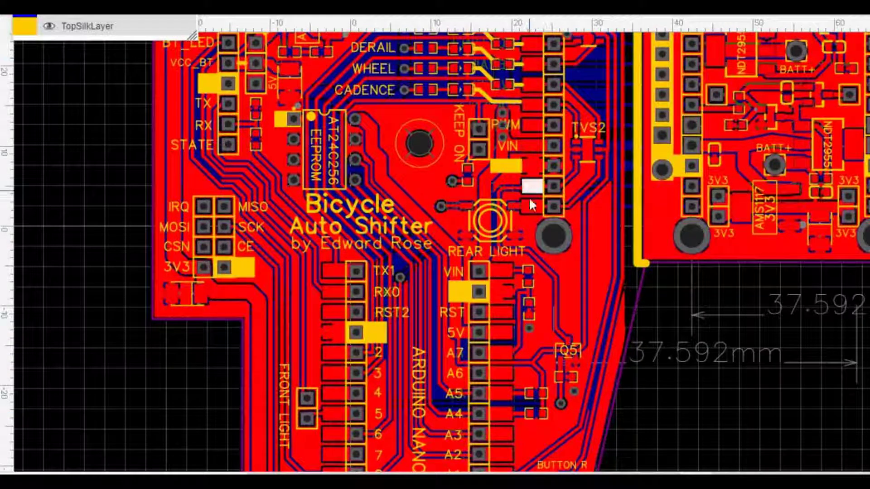
left_click(28, 16)
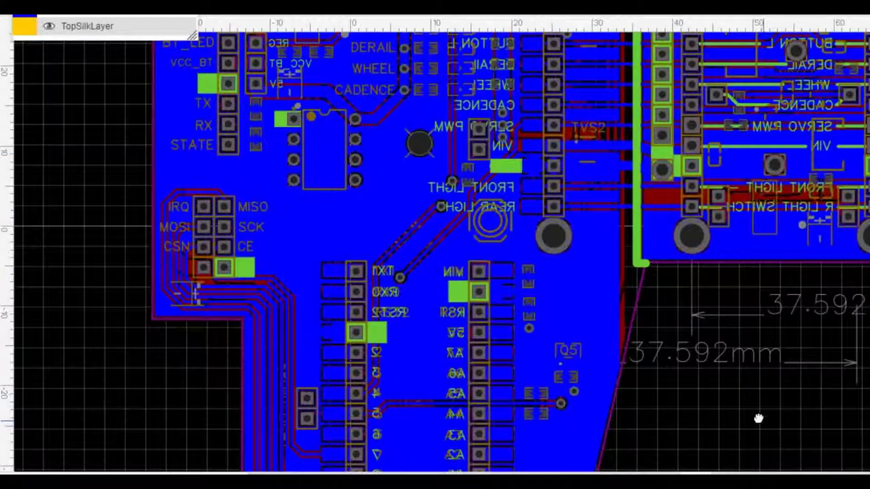
right_click_drag(759, 418, 730, 395)
scroll(730, 395, "down", 2)
right_click_drag(795, 409, 719, 427)
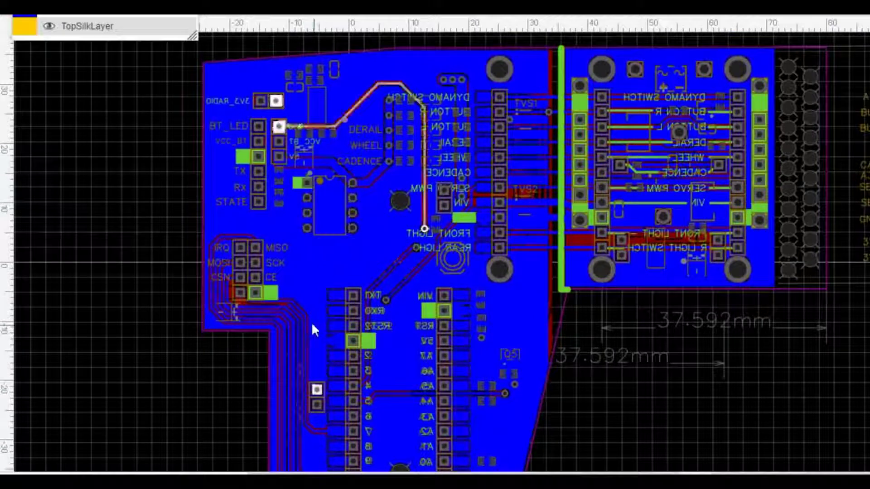
Switch back to the top layer and look over the complete layout of both boards
key("t")
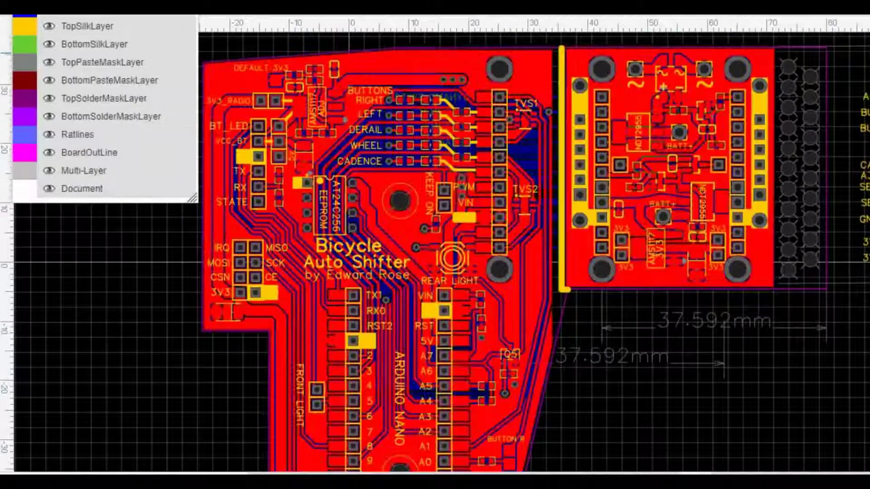
right_click_drag(766, 369, 705, 332)
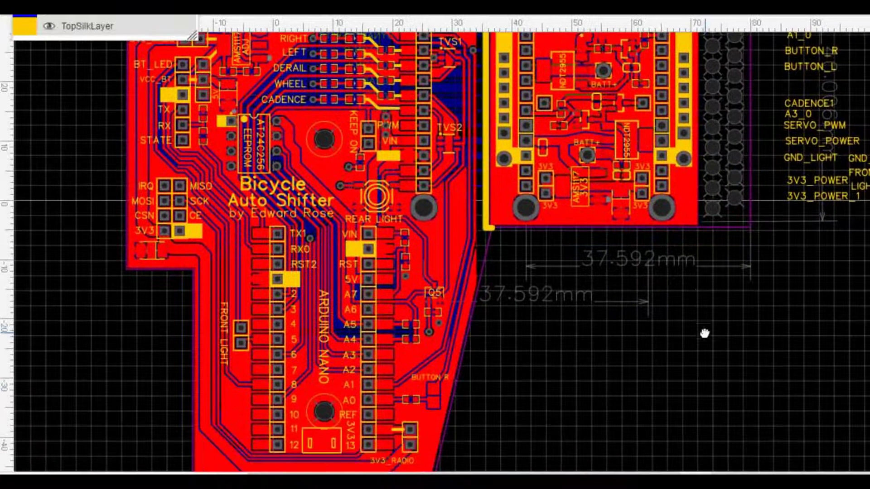
scroll(681, 361, "down", 2)
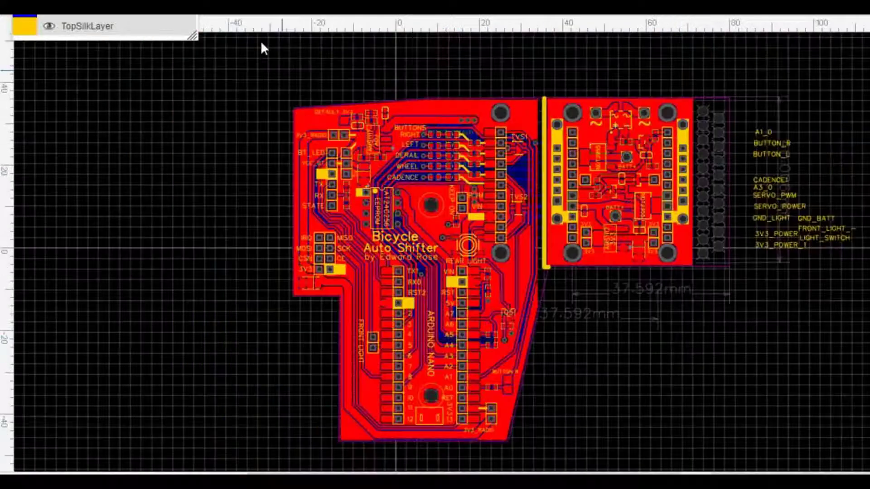
Open the 3D view of the PCB and tilt the model to inspect both boards
left_click(230, 14)
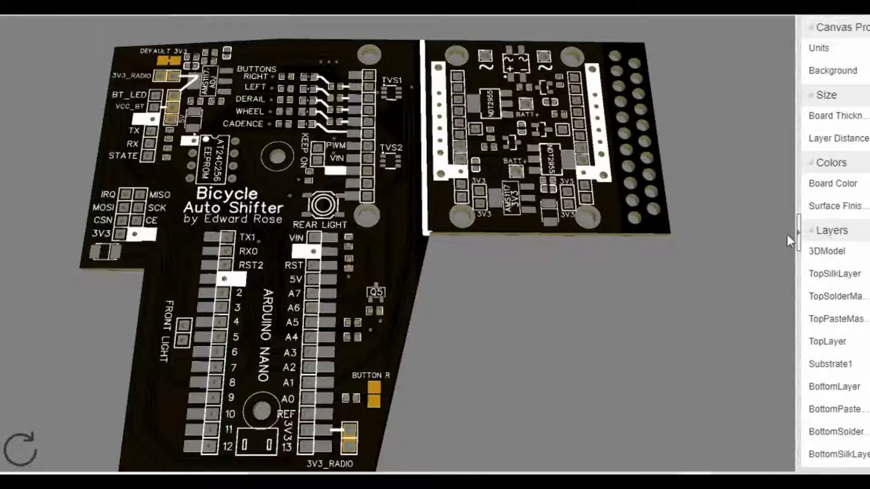
left_click(799, 240)
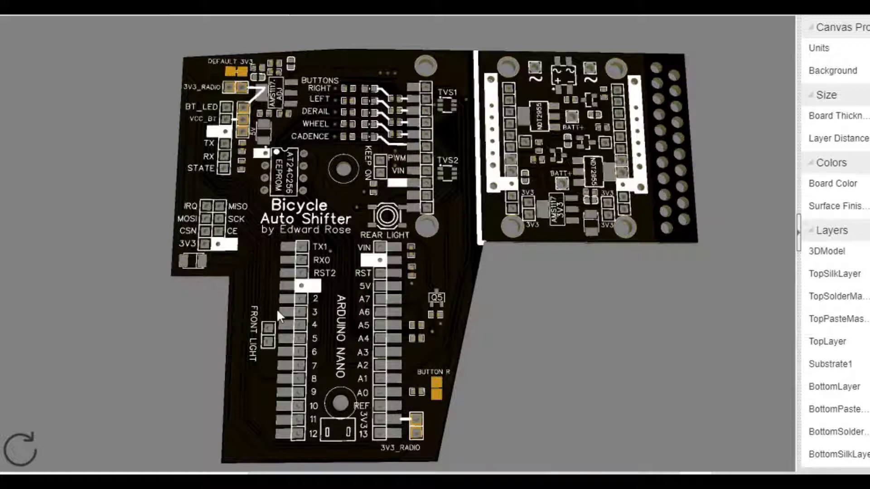
left_click_drag(220, 262, 277, 234)
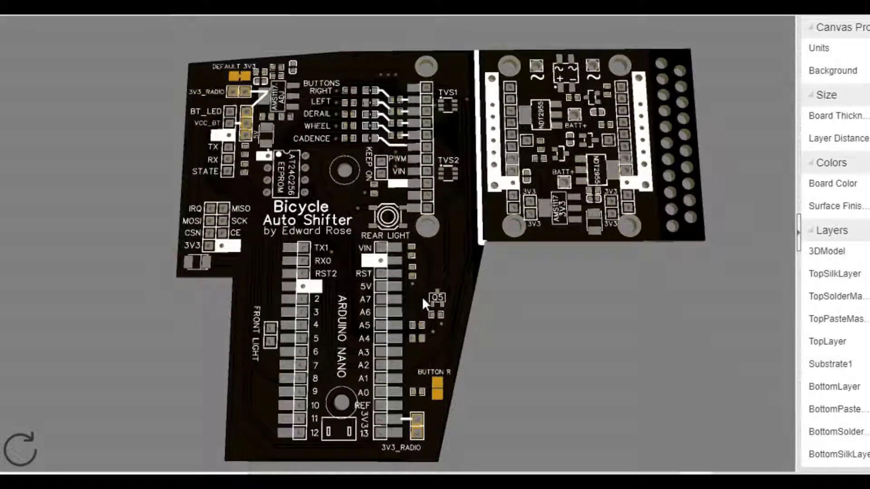